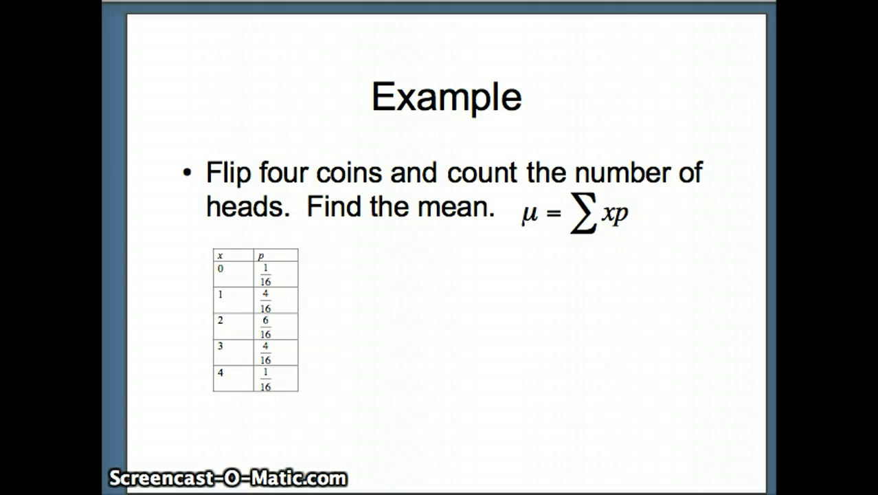
Switch from the four-coin Example slide to the Excel spreadsheet.
{"action": "key", "text": "super+Tab"}
Enter the x values 0, 1, 2, 3, 4 down column A.
{"action": "left_click", "coordinate": [164, 157]}
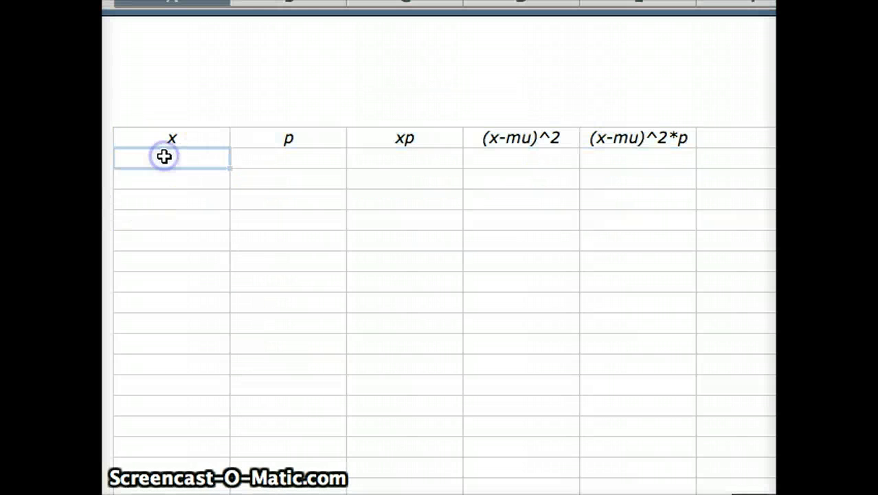
{"action": "type", "text": "0"}
{"action": "key", "text": "Return"}
{"action": "type", "text": "1"}
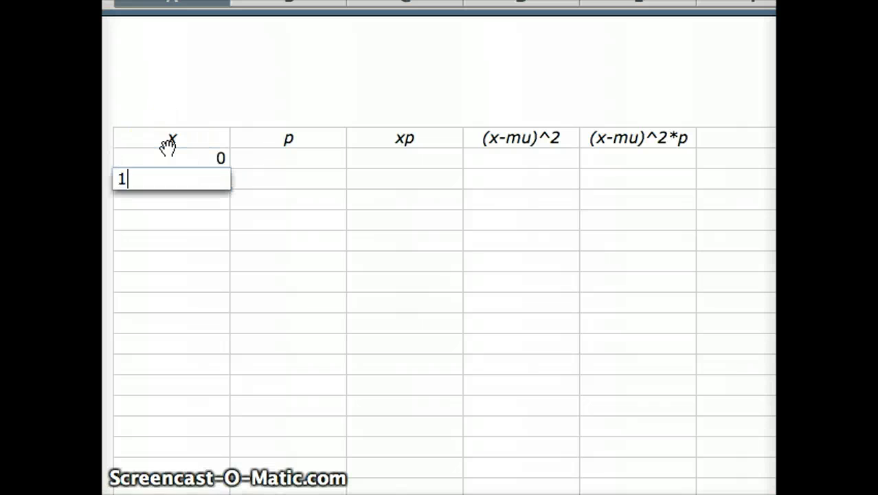
{"action": "key", "text": "Return"}
{"action": "type", "text": "2"}
{"action": "key", "text": "Return"}
{"action": "type", "text": "3"}
{"action": "key", "text": "Return"}
{"action": "type", "text": "4"}
{"action": "key", "text": "Return"}
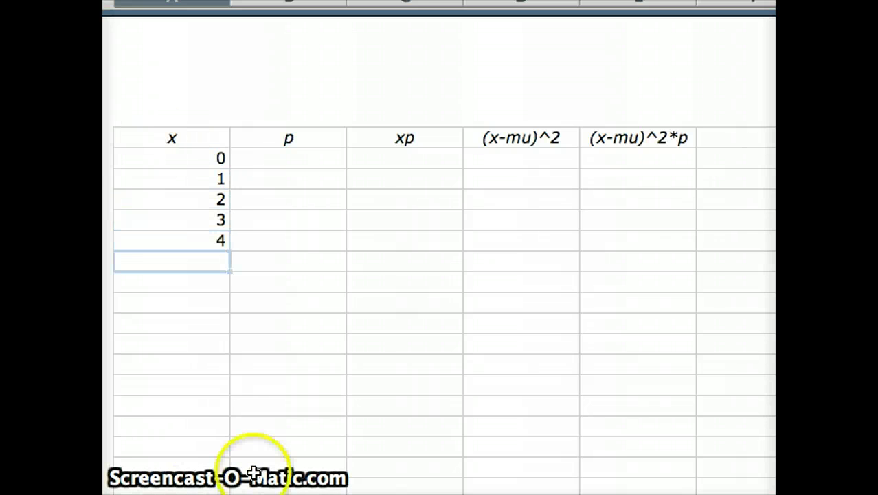
Enter =1/16 and =4/16 as the p values for x = 0 and 1.
{"action": "key", "text": "super+Tab"}
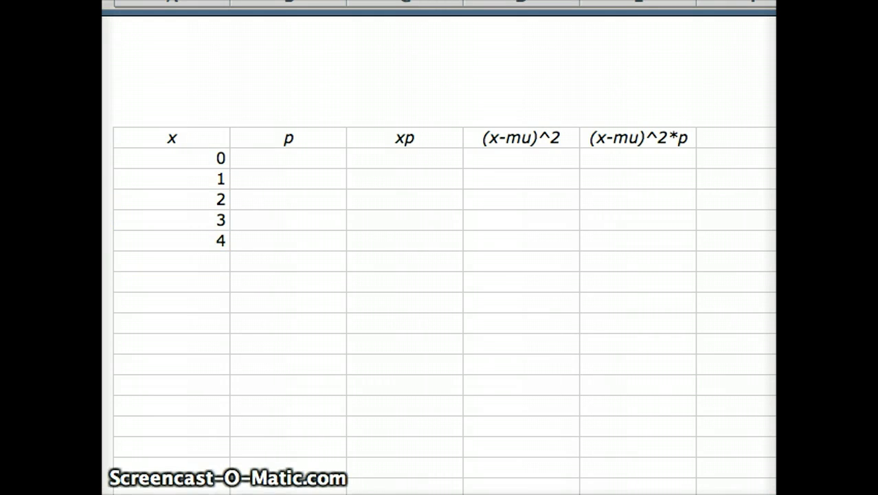
{"action": "left_click", "coordinate": [307, 156]}
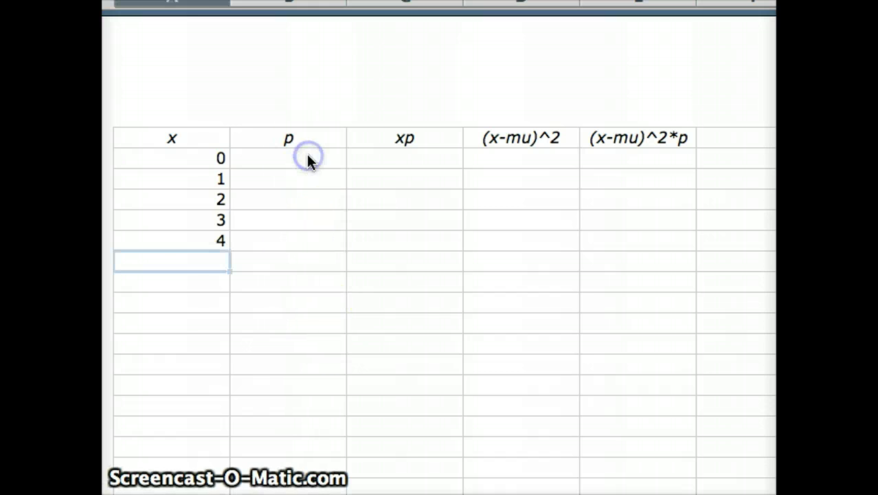
{"action": "left_click", "coordinate": [308, 157]}
{"action": "type", "text": "=1/"}
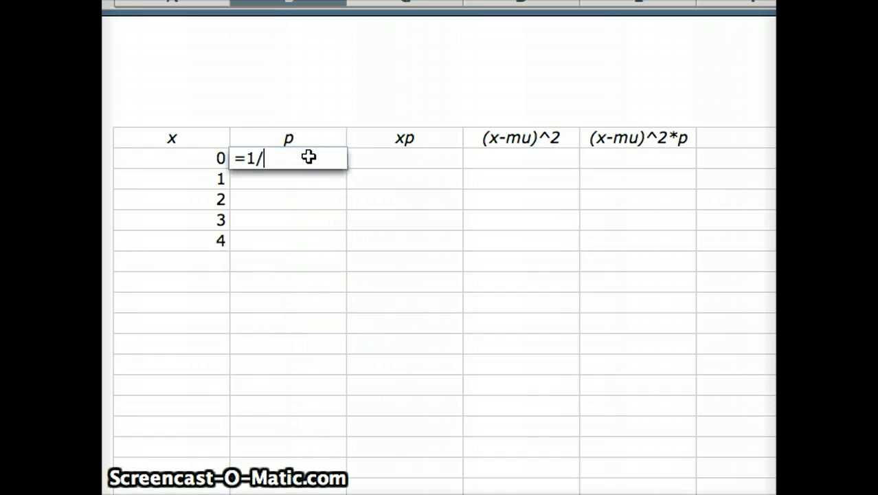
{"action": "type", "text": "16"}
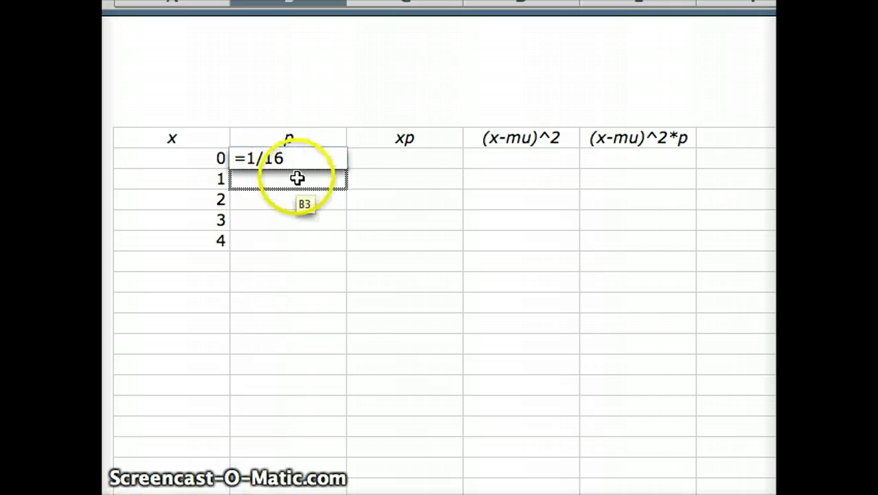
{"action": "type", "text": "+"}
{"action": "left_click", "coordinate": [298, 179]}
{"action": "key", "text": "BackSpace"}
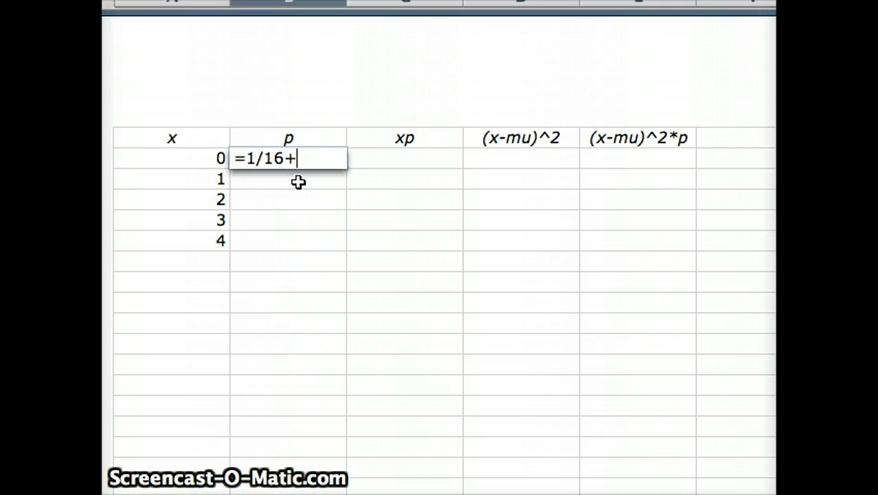
{"action": "key", "text": "BackSpace"}
{"action": "key", "text": "Return"}
{"action": "type", "text": "="}
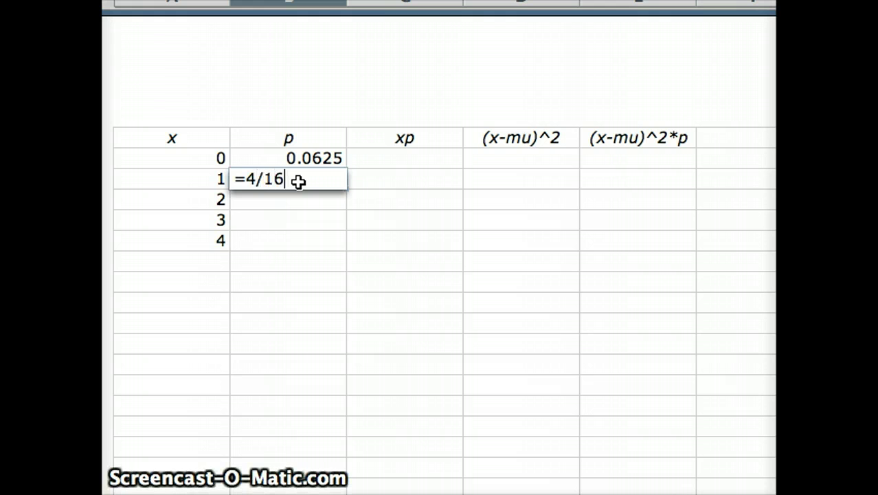
{"action": "type", "text": "4/16"}
{"action": "key", "text": "Return"}
Enter =6/16, =4/16 and =1/16 as the p values for x = 2, 3 and 4.
{"action": "left_click", "coordinate": [312, 196]}
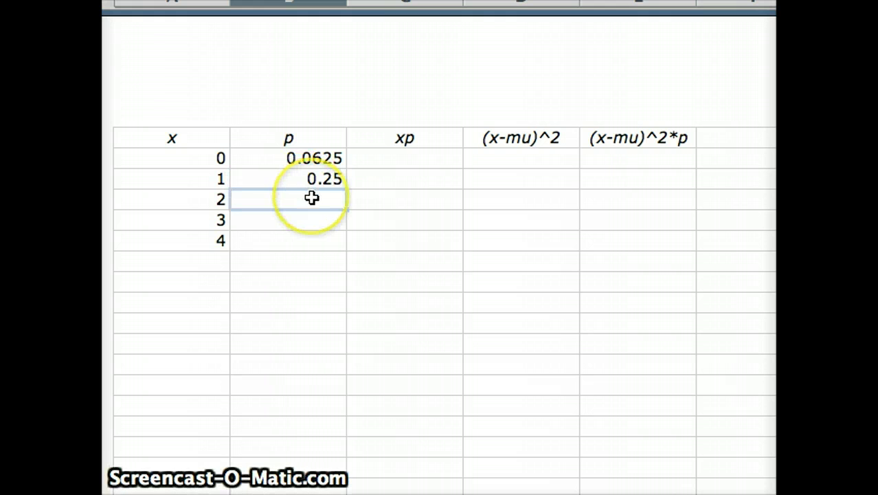
{"action": "type", "text": "="}
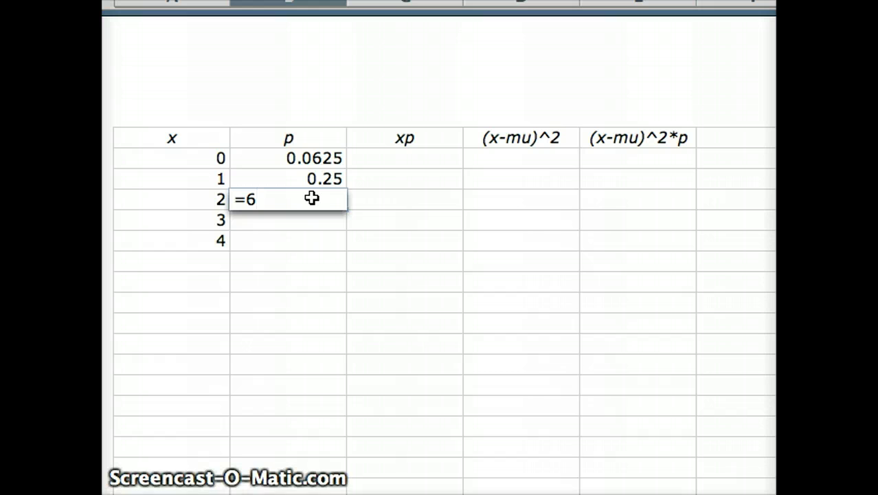
{"action": "type", "text": "6/16+"}
{"action": "left_click", "coordinate": [304, 221]}
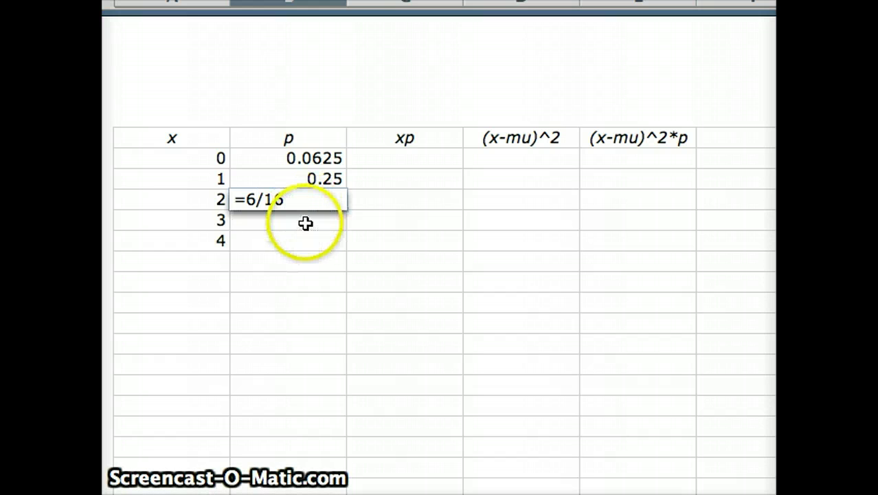
{"action": "key", "text": "BackSpace"}
{"action": "key", "text": "BackSpace"}
{"action": "key", "text": "BackSpace"}
{"action": "key", "text": "Return"}
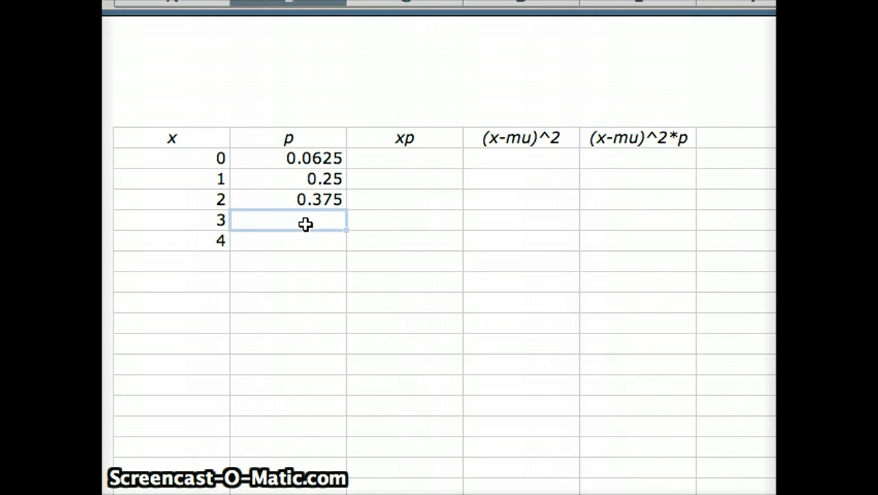
{"action": "type", "text": "="}
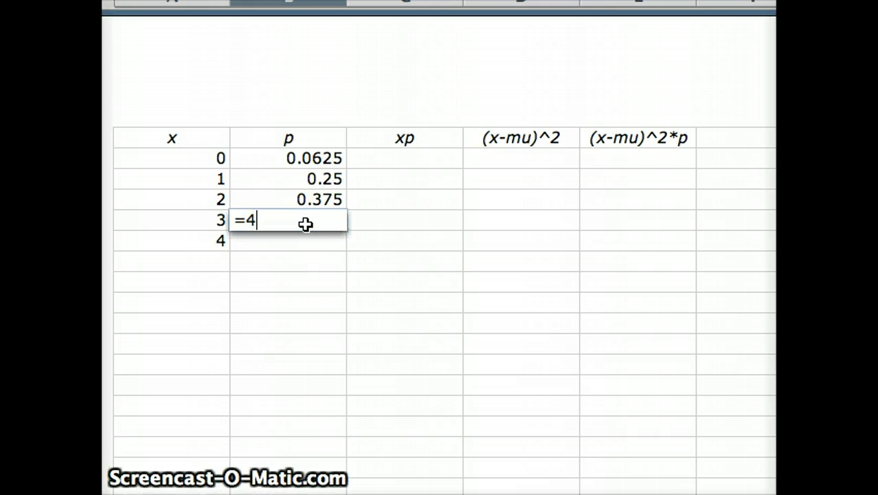
{"action": "type", "text": "4/16"}
{"action": "key", "text": "Return"}
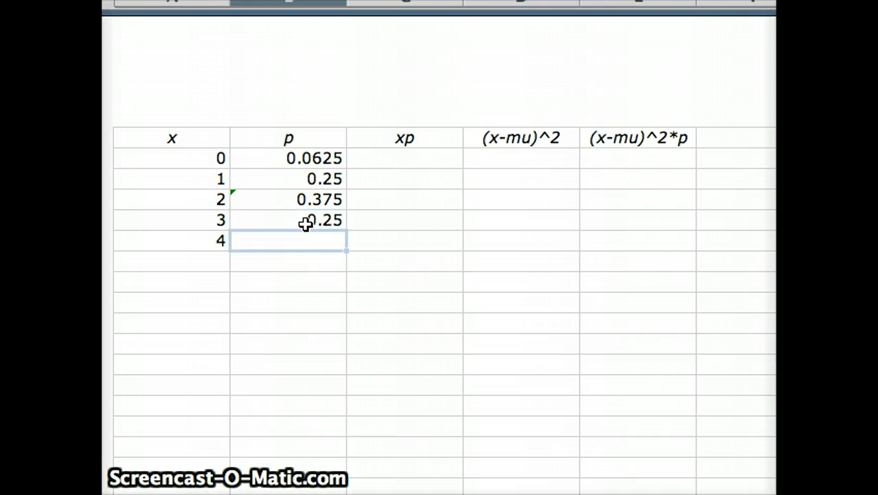
{"action": "type", "text": "="}
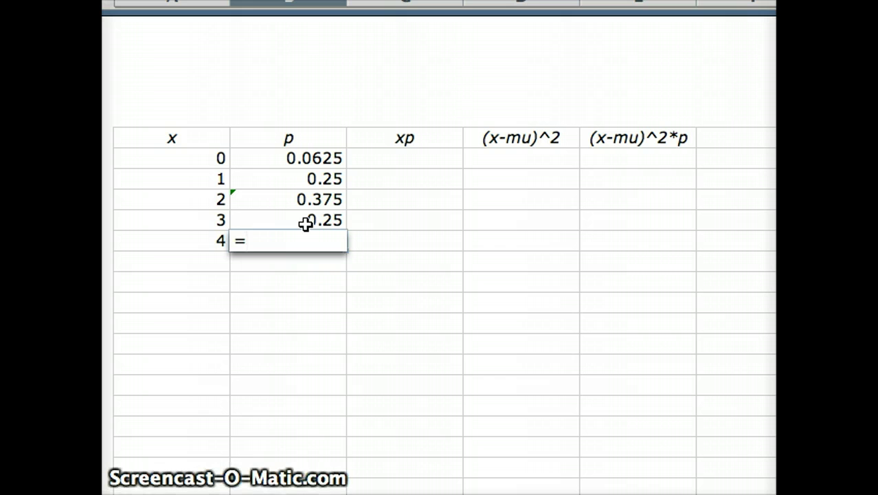
{"action": "type", "text": "1/16"}
{"action": "key", "text": "Return"}
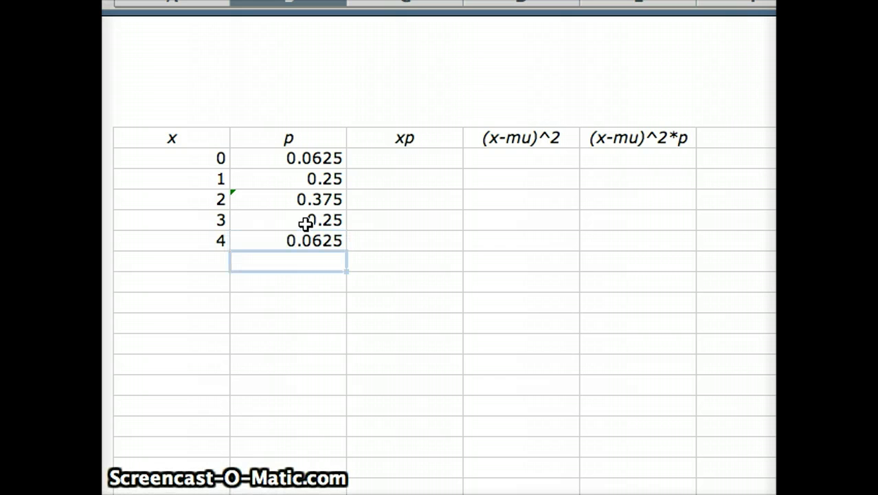
Compute xp as x times p in C2 and fill it down through x = 4.
{"action": "left_click", "coordinate": [417, 160]}
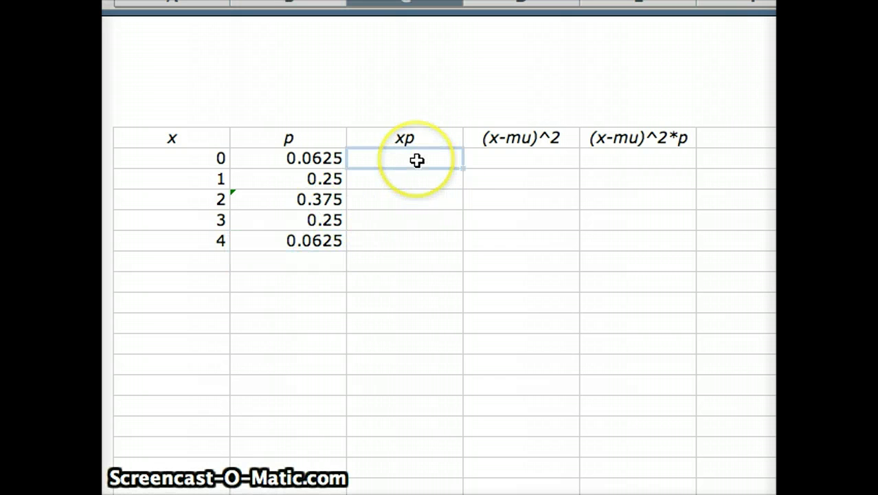
{"action": "type", "text": "="}
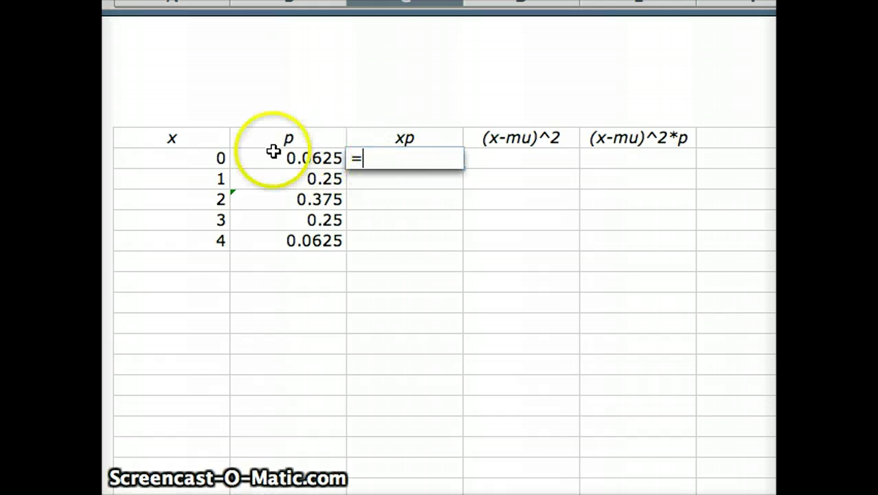
{"action": "left_click", "coordinate": [188, 165]}
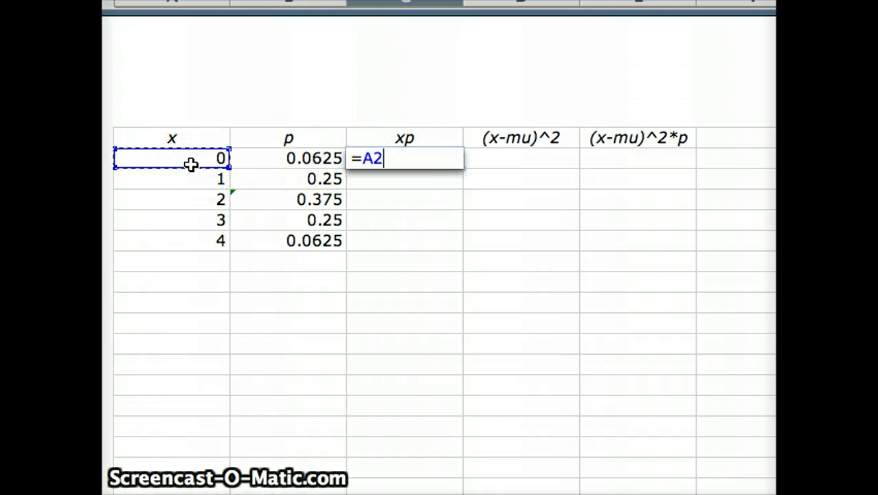
{"action": "type", "text": "*"}
{"action": "left_click", "coordinate": [287, 158]}
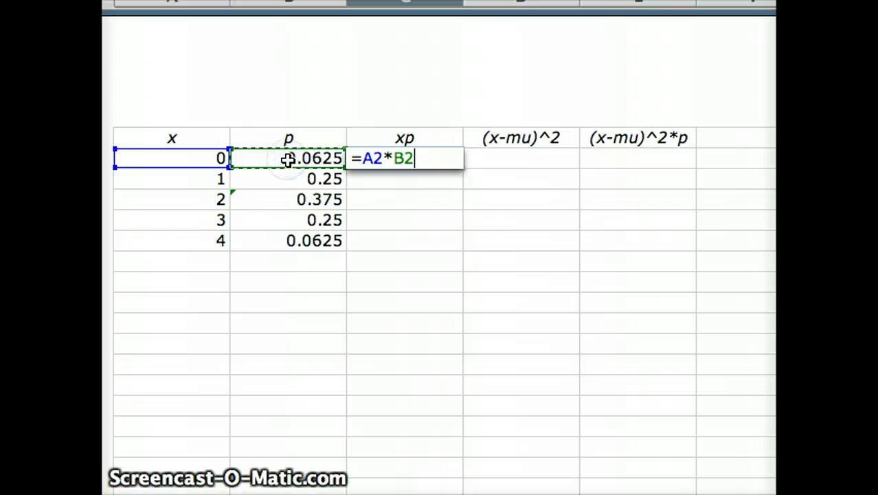
{"action": "key", "text": "Return"}
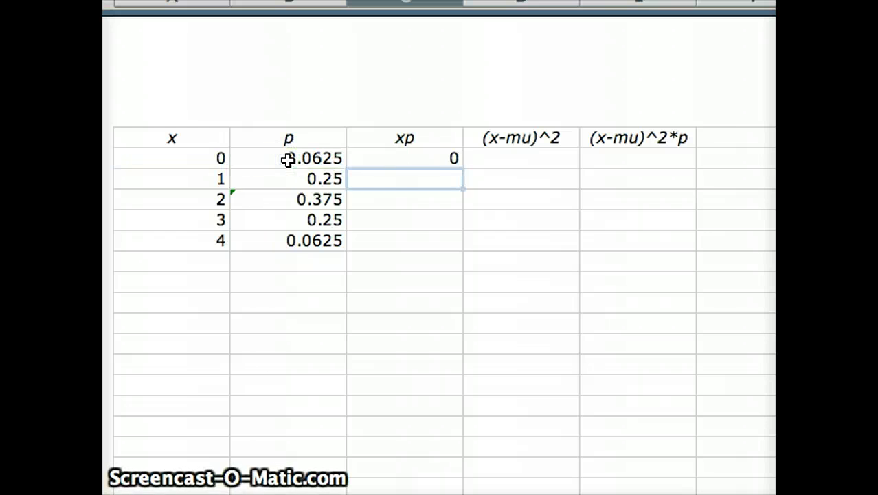
{"action": "left_click", "coordinate": [427, 158]}
{"action": "left_click_drag", "start_coordinate": [462, 167], "coordinate": [448, 241]}
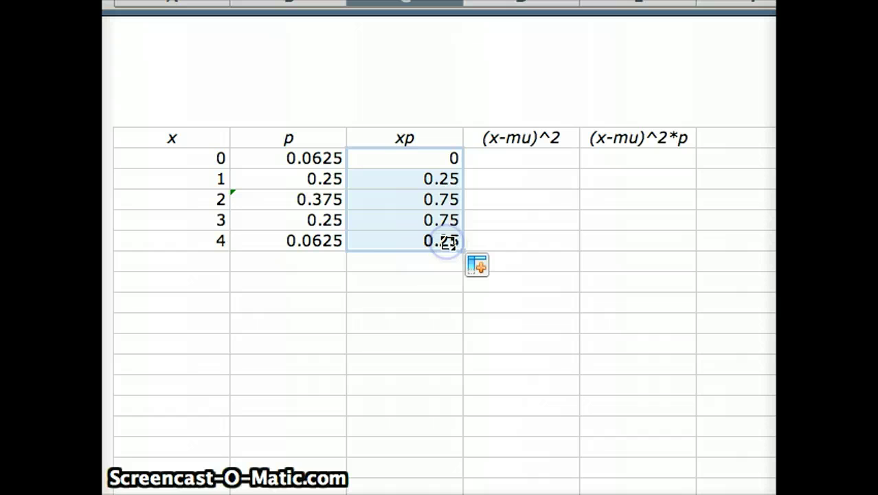
Sum the xp values C2:C6 to get the mean 2 and label it Mean.
{"action": "left_click", "coordinate": [376, 284]}
{"action": "type", "text": "="}
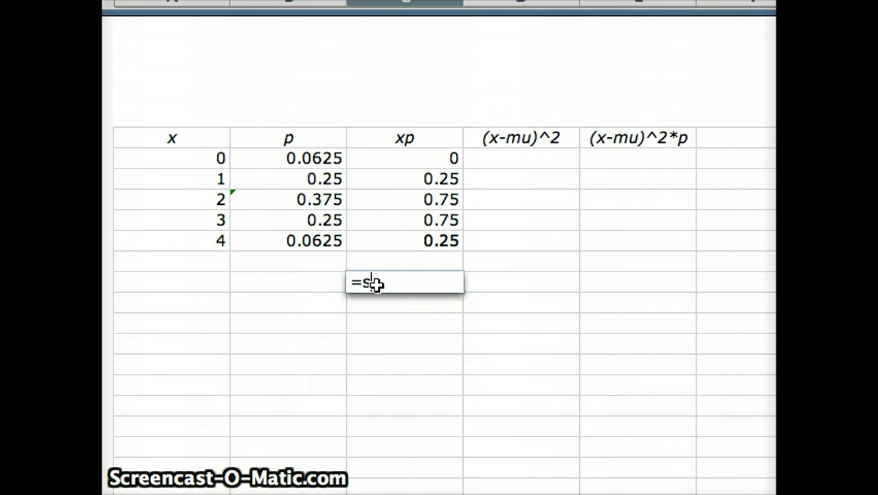
{"action": "type", "text": "sum("}
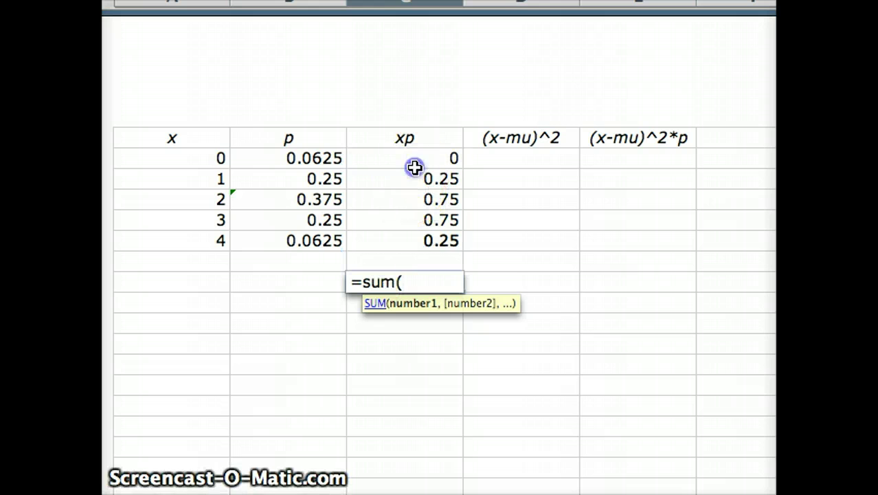
{"action": "left_click_drag", "start_coordinate": [414, 164], "coordinate": [410, 248]}
{"action": "type", "text": ")"}
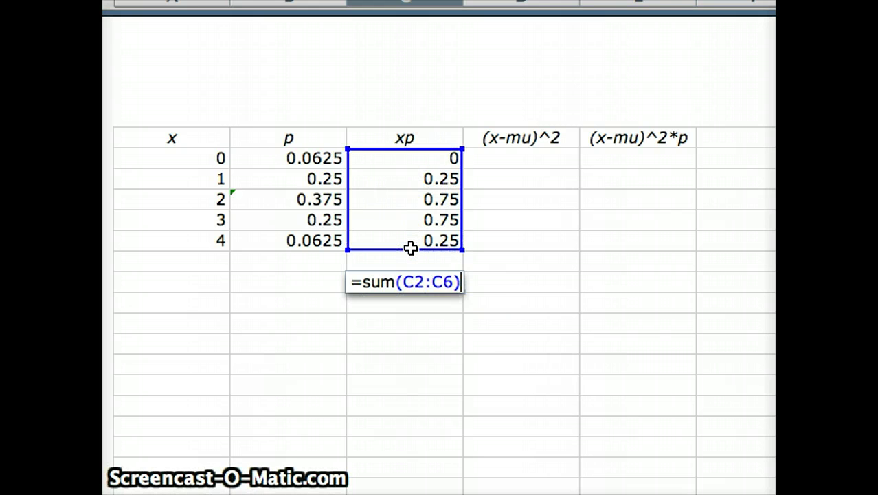
{"action": "key", "text": "Return"}
{"action": "left_click", "coordinate": [294, 277]}
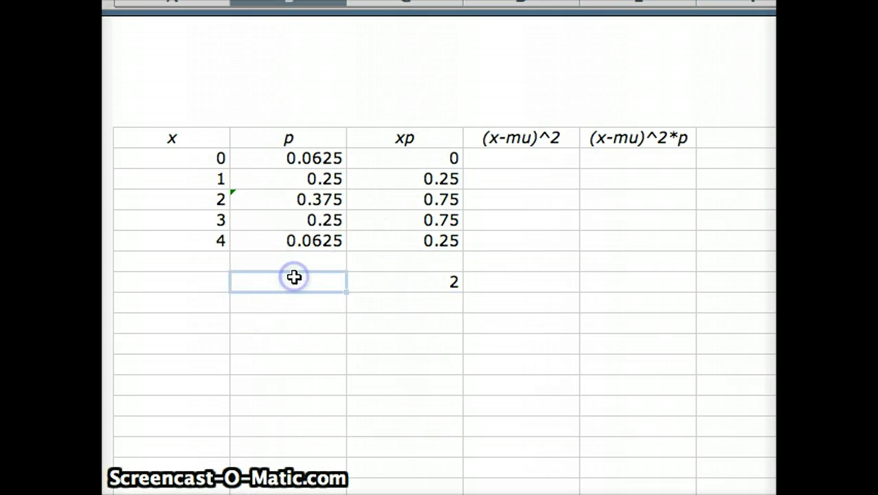
{"action": "type", "text": "Mean ="}
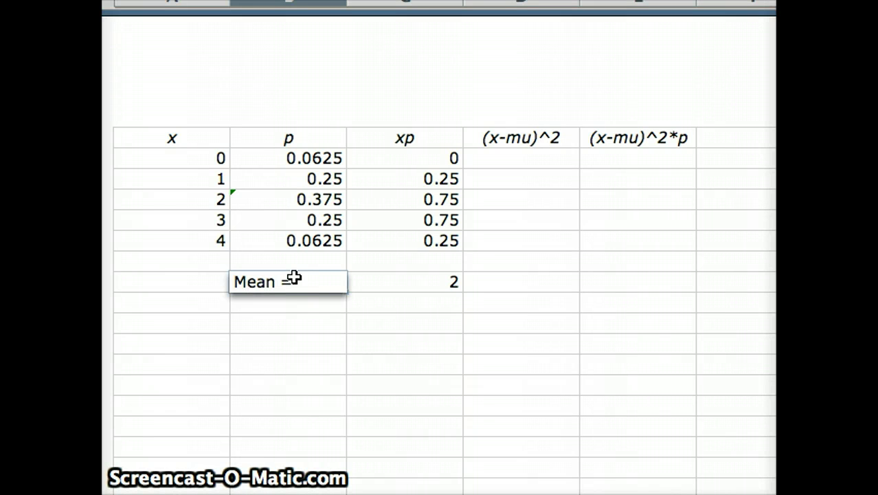
{"action": "left_click", "coordinate": [294, 278]}
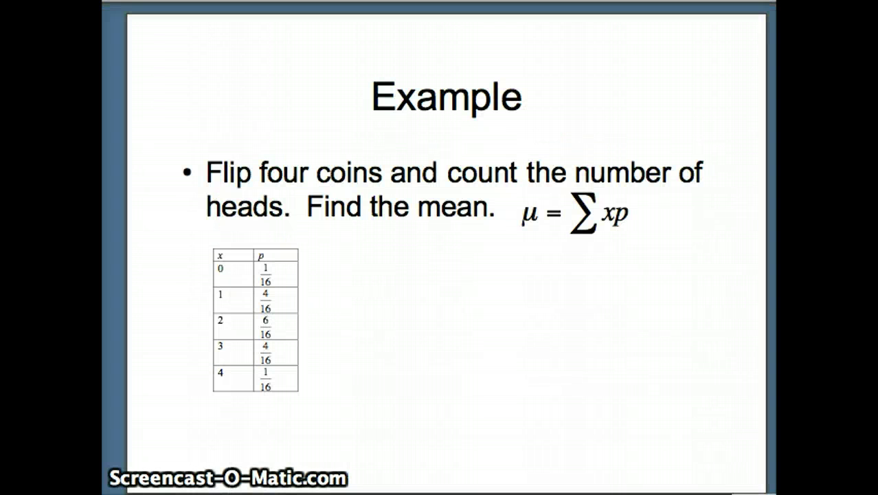
Reveal the xp table with Mu = 2, then advance to the variance slide.
{"action": "key", "text": "space"}
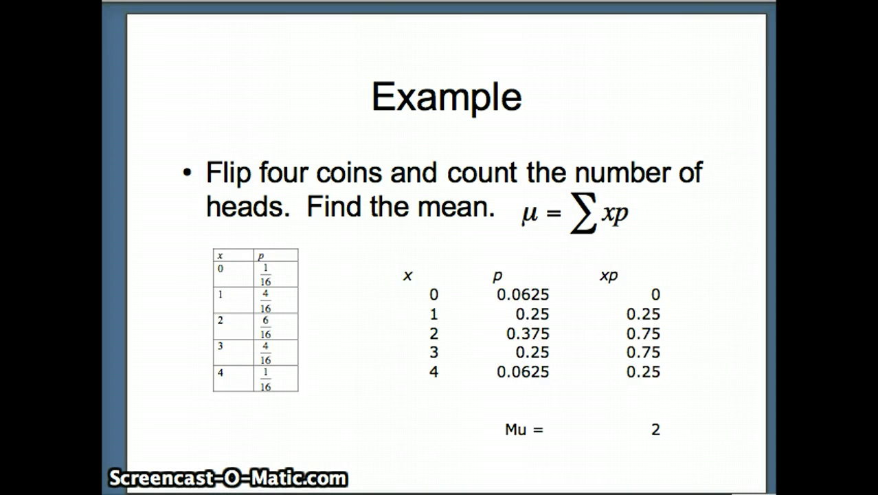
{"action": "key", "text": "space"}
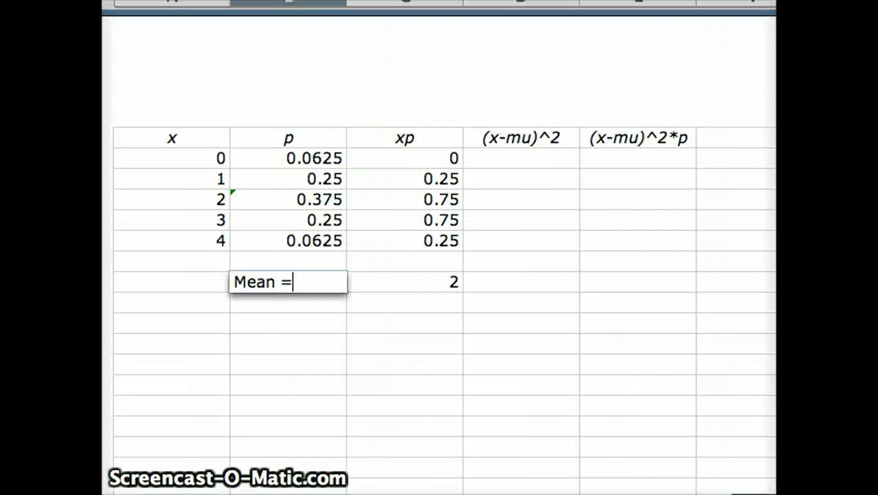
Enter =(A2-2)^2 in D2 and fill it down to D6, giving 4, 1, 0, 1, 4.
{"action": "left_click", "coordinate": [540, 154]}
{"action": "type", "text": "="}
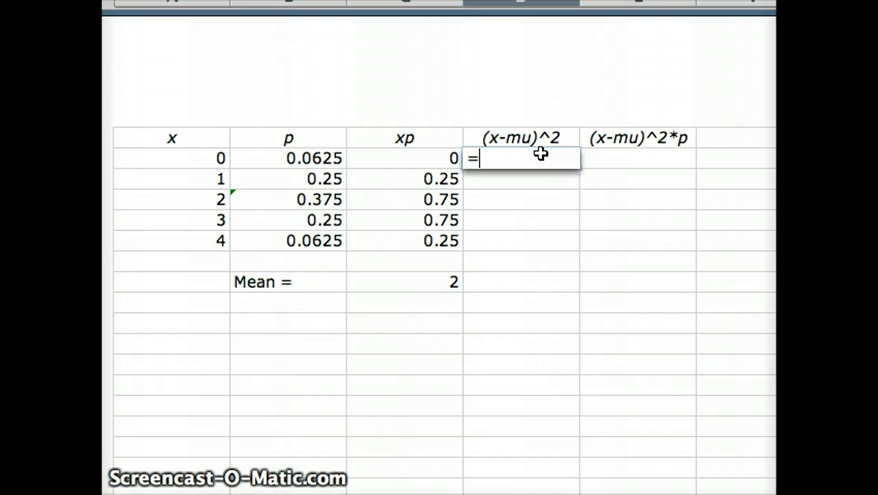
{"action": "type", "text": "("}
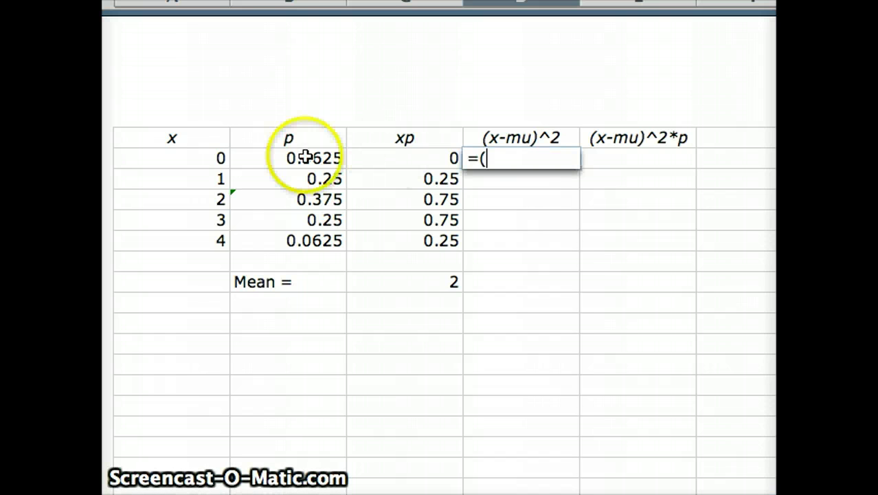
{"action": "left_click", "coordinate": [216, 155]}
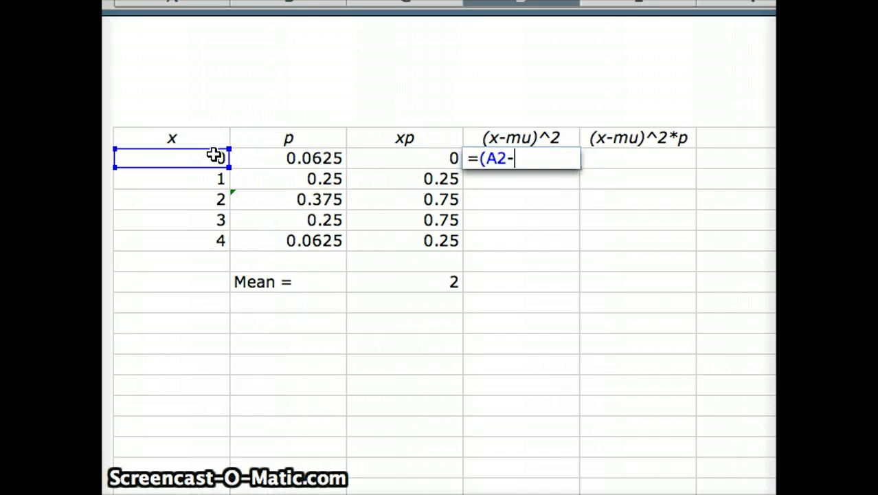
{"action": "type", "text": "-2)^2"}
{"action": "key", "text": "Return"}
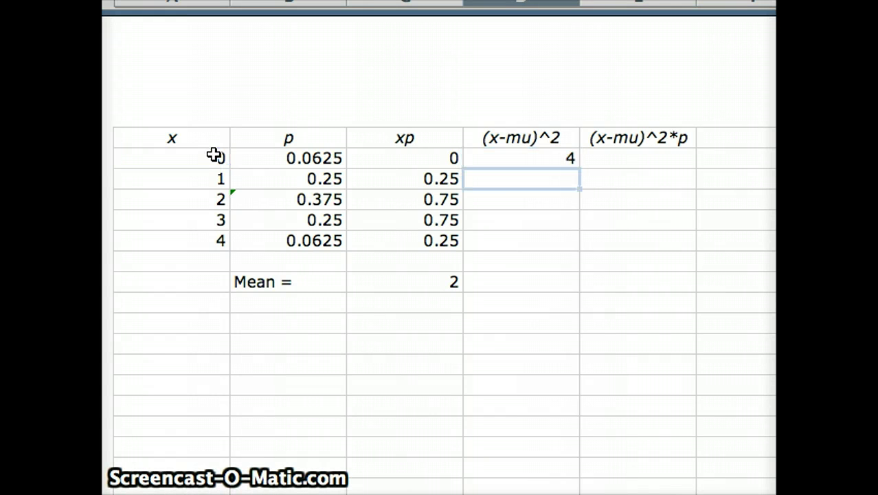
{"action": "left_click", "coordinate": [541, 156]}
{"action": "left_click_drag", "start_coordinate": [579, 169], "coordinate": [553, 245]}
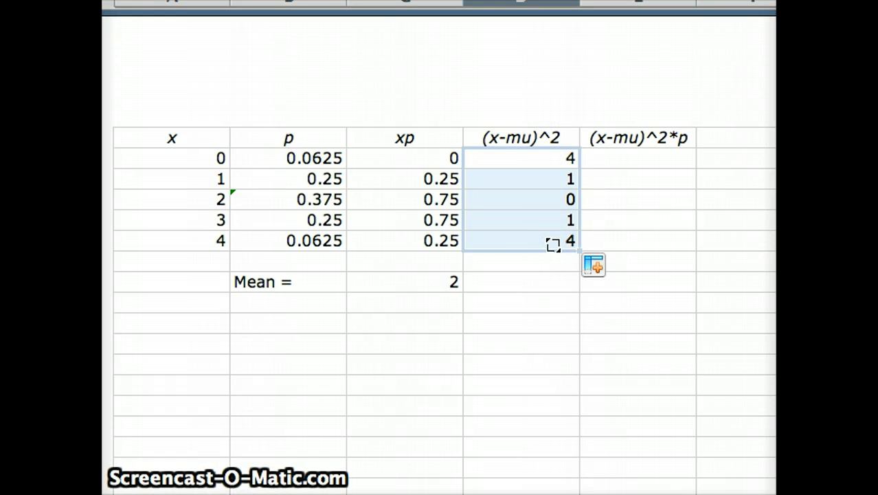
Enter =D2*B2 in E2 and fill it down, giving 0.25, 0.25, 0, 0.25, 0.25.
{"action": "left_click", "coordinate": [635, 152]}
{"action": "type", "text": "="}
{"action": "left_click", "coordinate": [584, 158]}
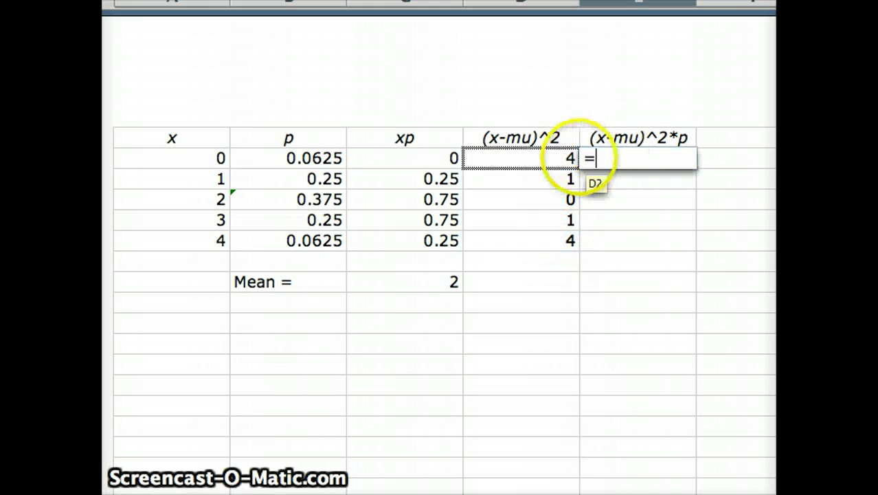
{"action": "left_click", "coordinate": [564, 159]}
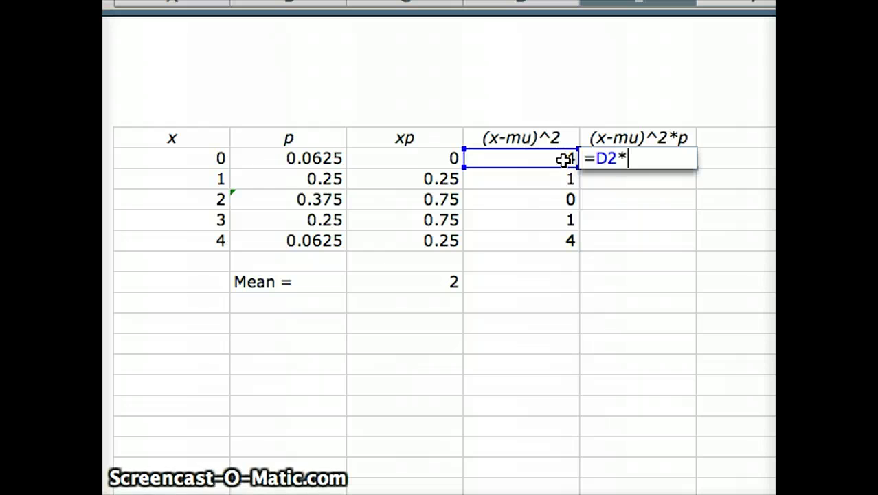
{"action": "type", "text": "*"}
{"action": "left_click", "coordinate": [316, 160]}
{"action": "key", "text": "Return"}
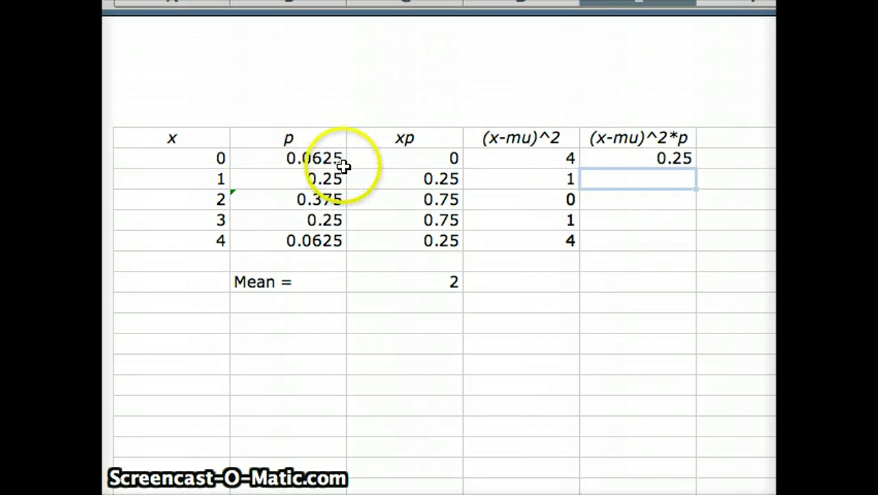
{"action": "left_click", "coordinate": [650, 163]}
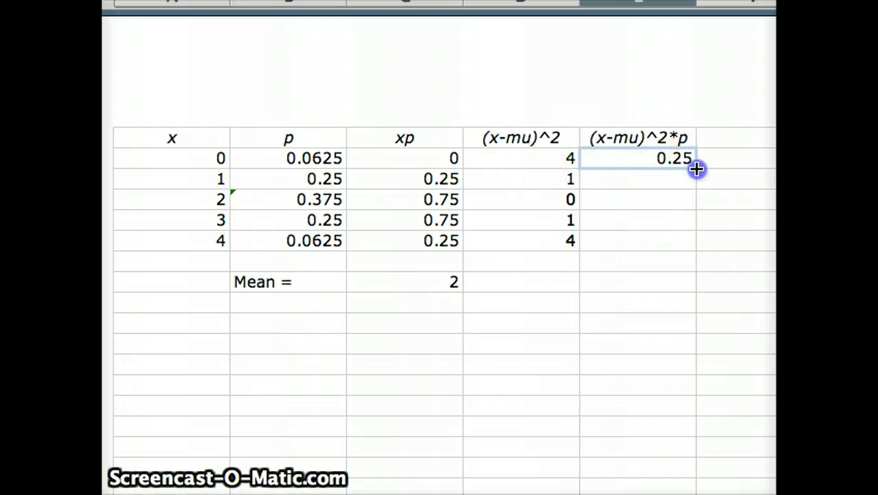
{"action": "left_click_drag", "start_coordinate": [696, 168], "coordinate": [686, 247]}
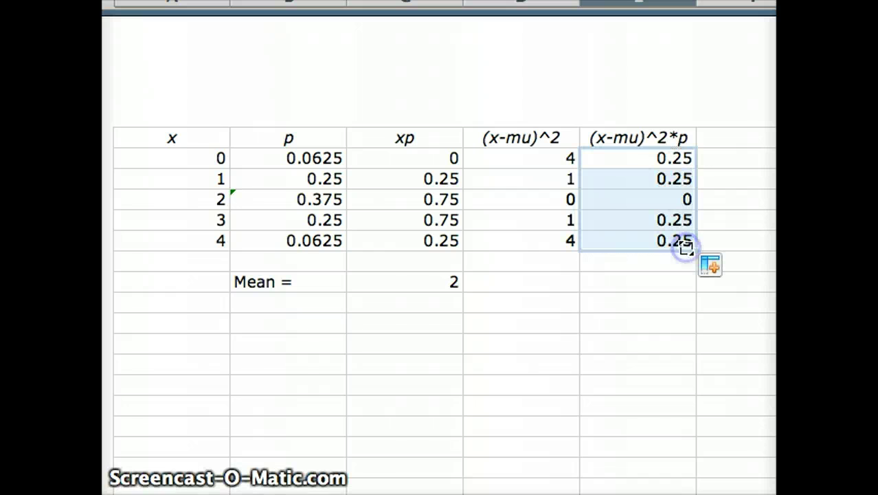
Add a Var label and sum the (x-mu)^2*p column beside it, giving 1.
{"action": "left_click", "coordinate": [530, 283]}
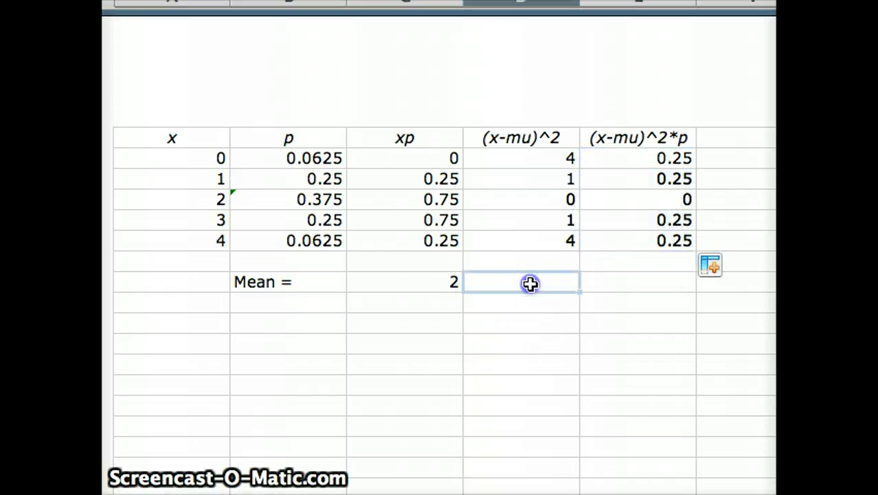
{"action": "type", "text": "Var ="}
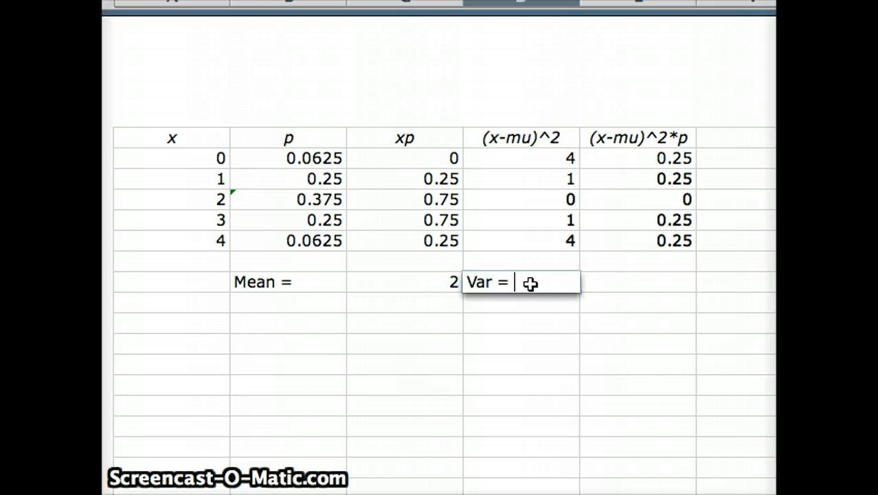
{"action": "left_click", "coordinate": [622, 282]}
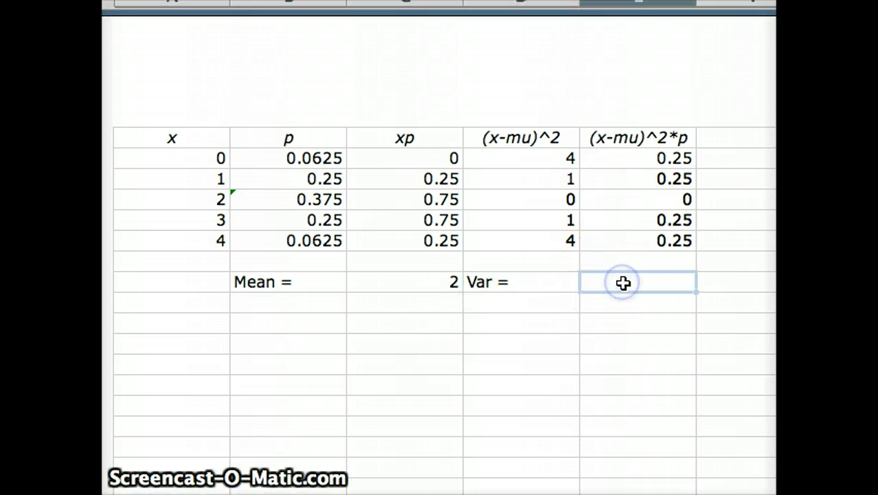
{"action": "type", "text": "=sum("}
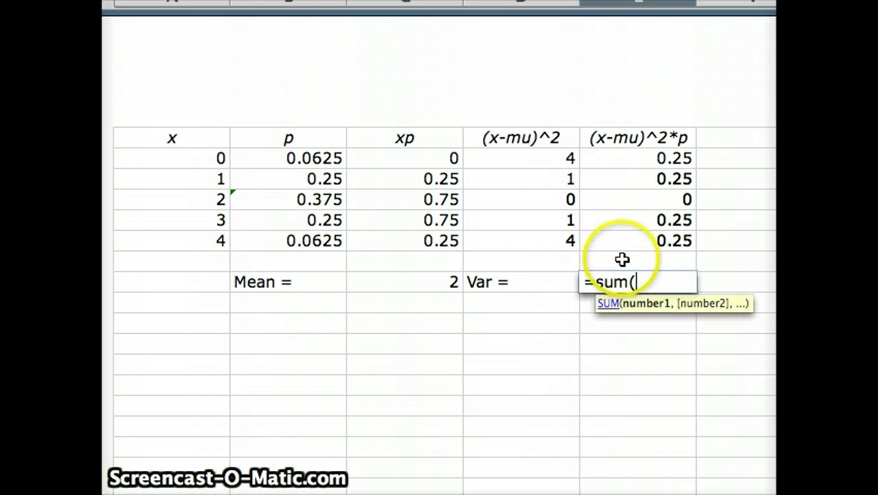
{"action": "left_click_drag", "start_coordinate": [636, 180], "coordinate": [655, 239]}
{"action": "key", "text": "Return"}
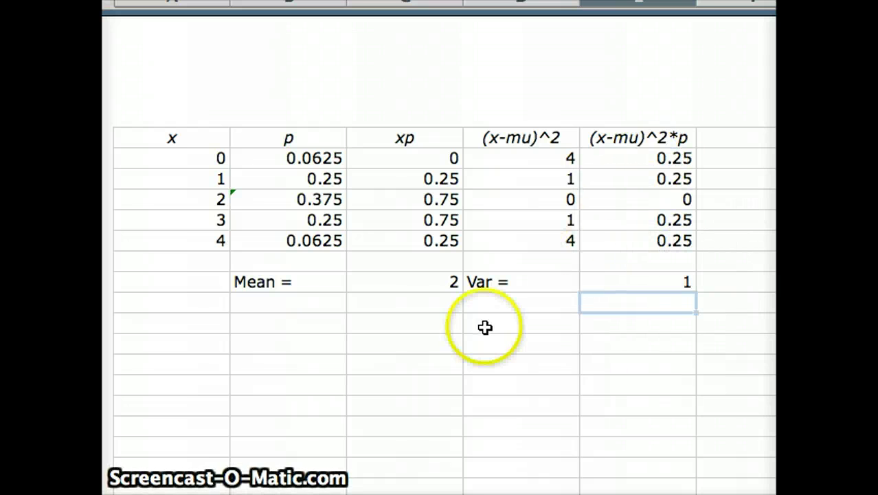
Add the label SD = with the value 1 below the variance.
{"action": "left_click", "coordinate": [496, 299]}
{"action": "type", "text": "SD"}
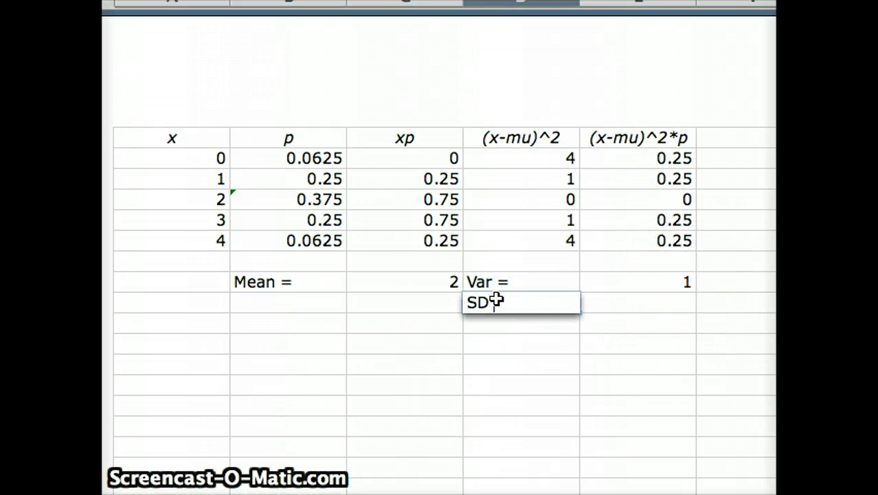
{"action": "type", "text": " ="}
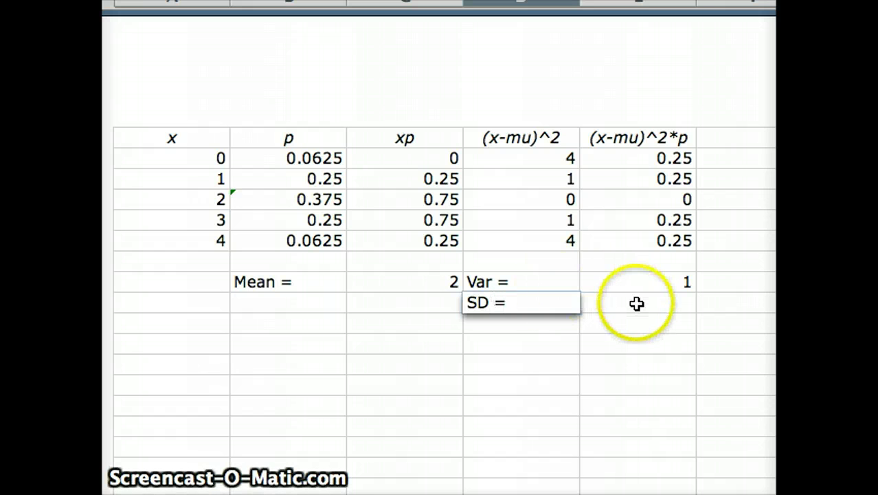
{"action": "left_click", "coordinate": [637, 303]}
{"action": "type", "text": "1"}
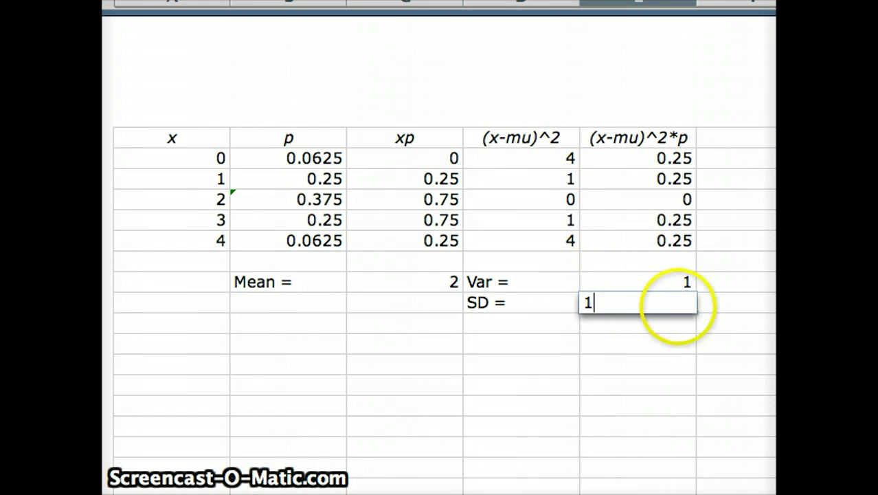
{"action": "left_click", "coordinate": [679, 330]}
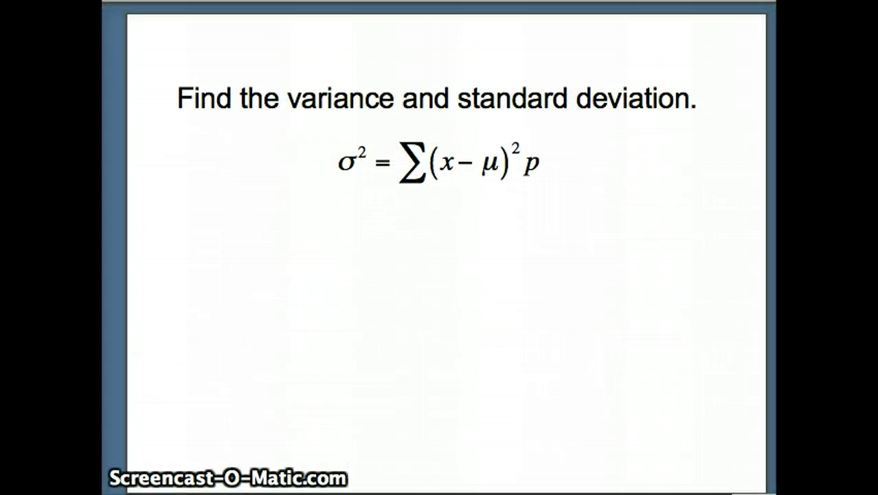
Build the Mu, Var, SD table and the σ² = 1, σ = 1 line, then go to the MINITAB slide.
{"action": "key", "text": "Right"}
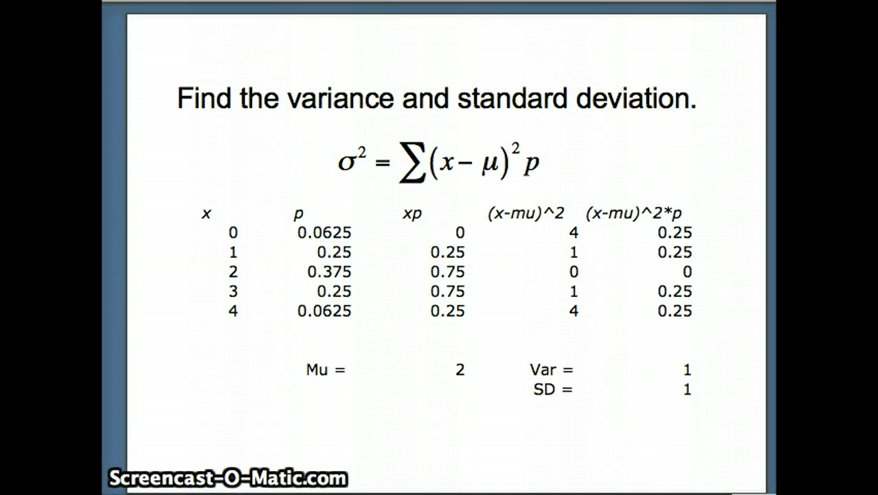
{"action": "key", "text": "Right"}
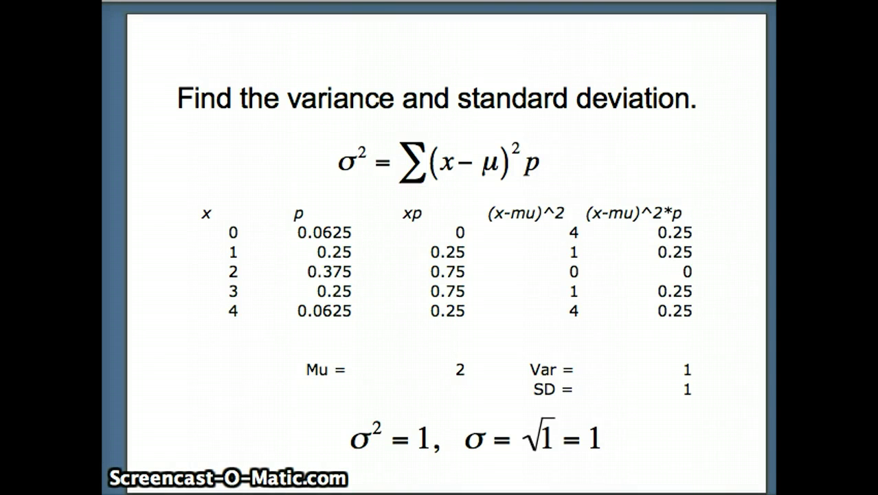
{"action": "key", "text": "Right"}
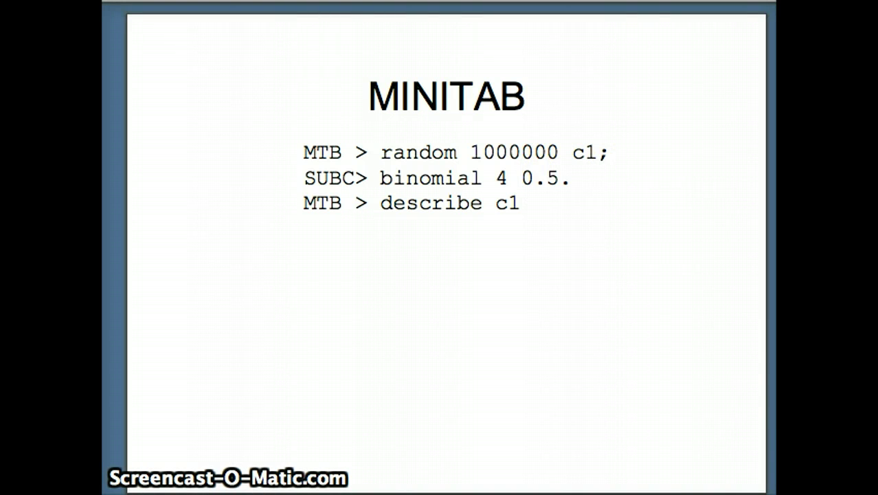
Show the describe output (mean 1.9998, StDev 0.9997) and the conclusion μ = 2, σ = 1.
{"action": "key", "text": "Right"}
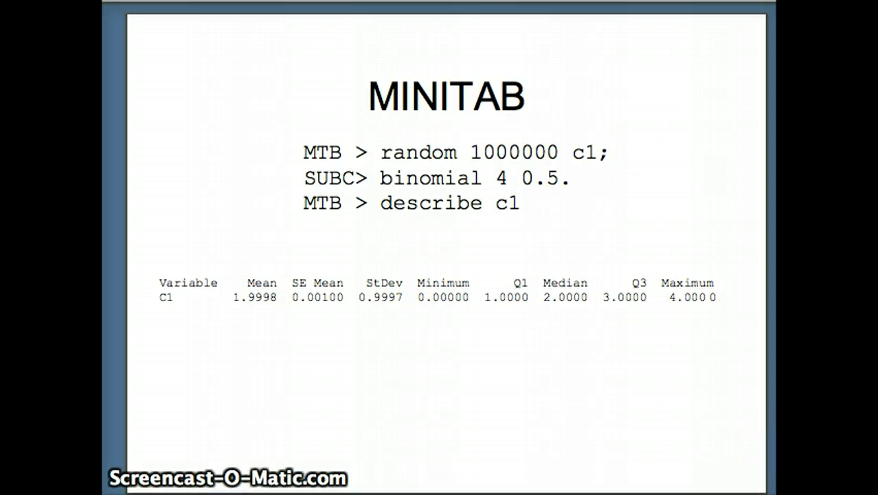
{"action": "key", "text": "space"}
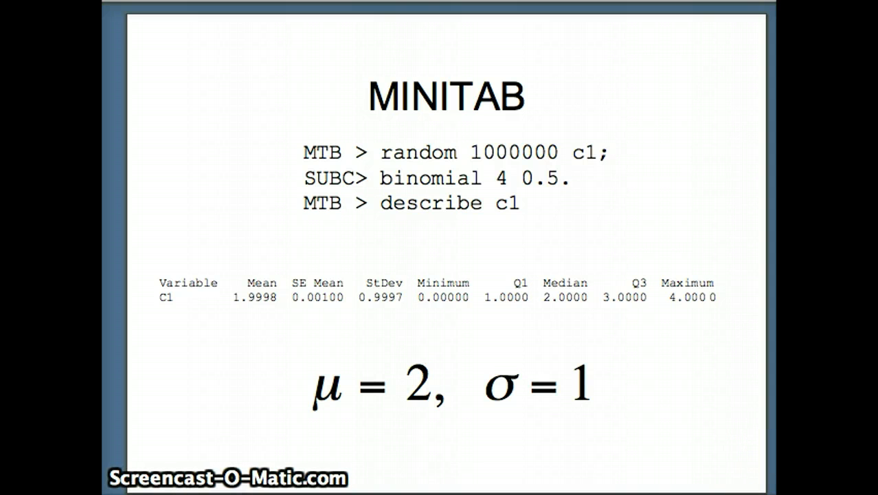